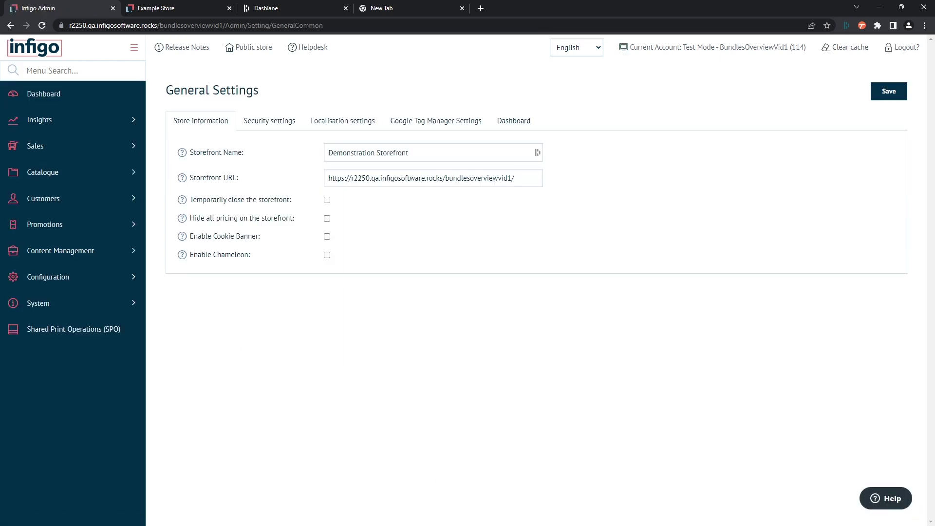
# Check the Storefront URL field in the store information and save the general settings
pyautogui.click(359, 175)
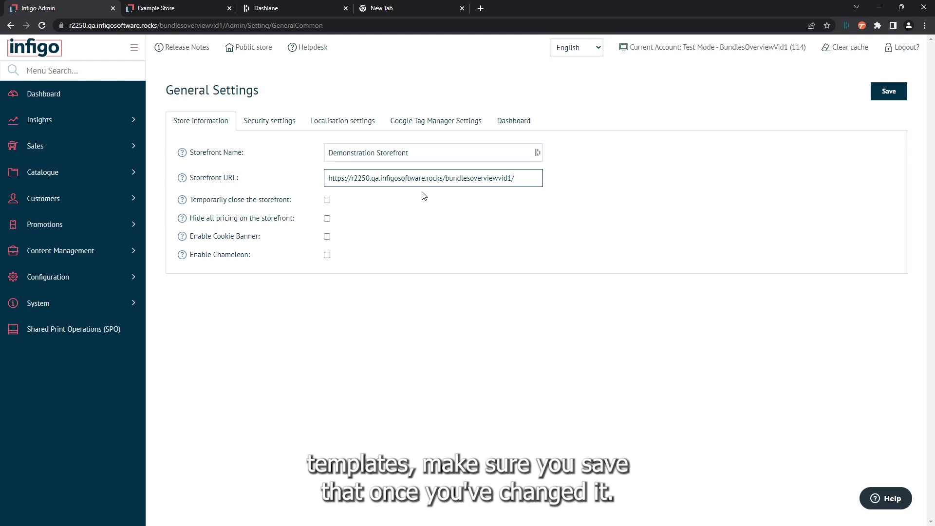
pyautogui.click(900, 91)
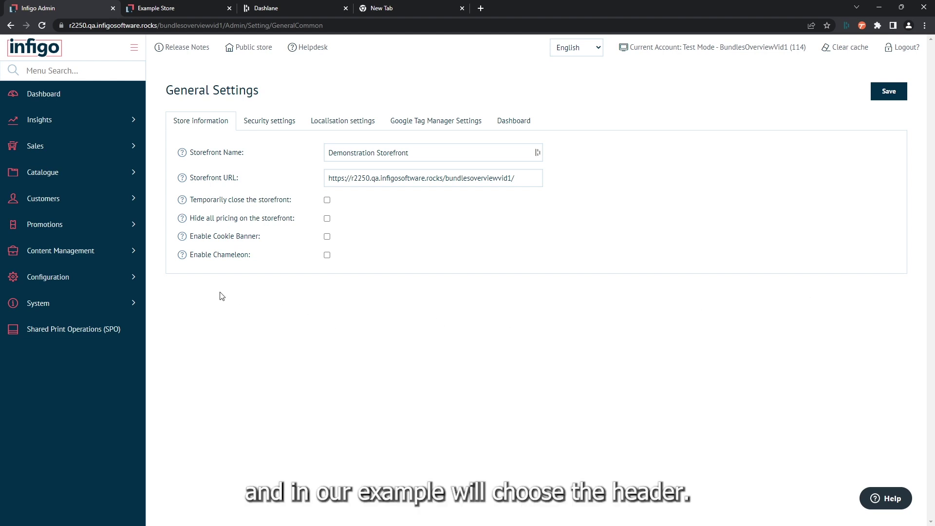
# Open the Header block from the system editable contents for editing
pyautogui.click(79, 253)
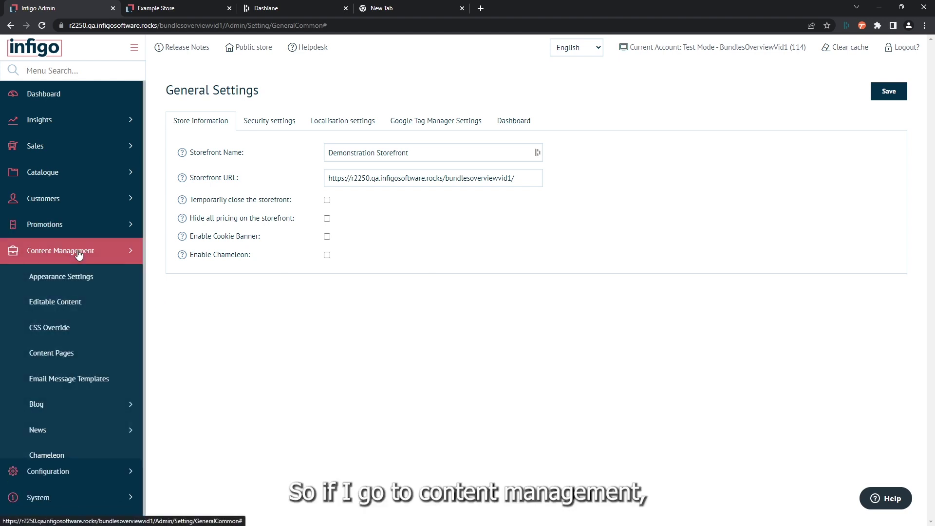
pyautogui.click(84, 307)
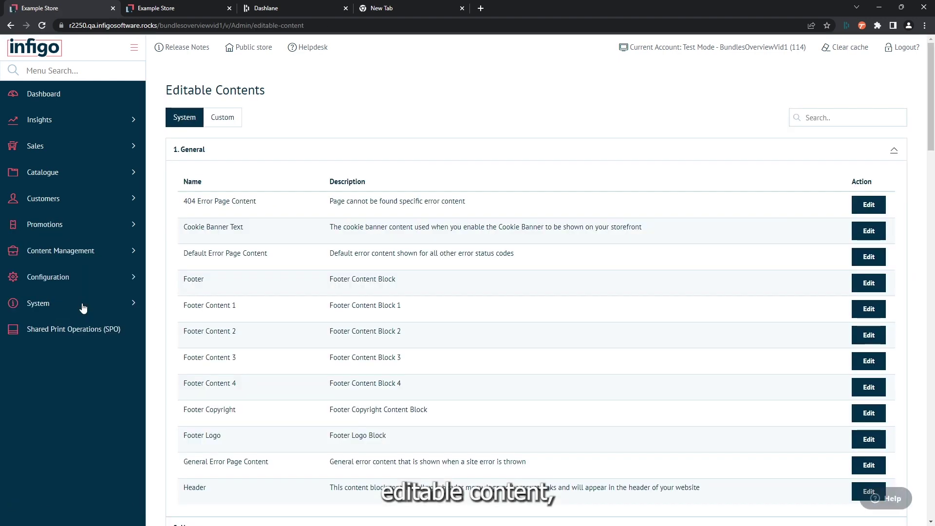
pyautogui.scroll(-1, 251, 316)
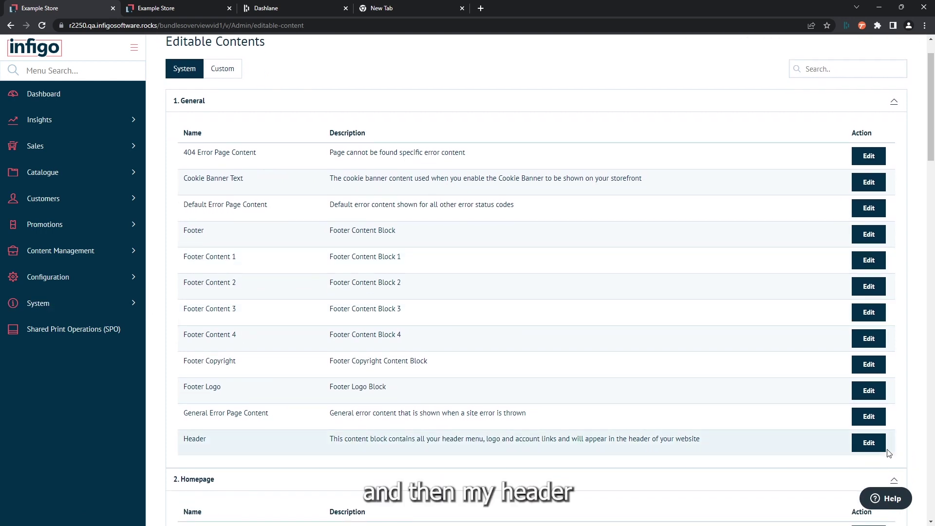
pyautogui.click(871, 444)
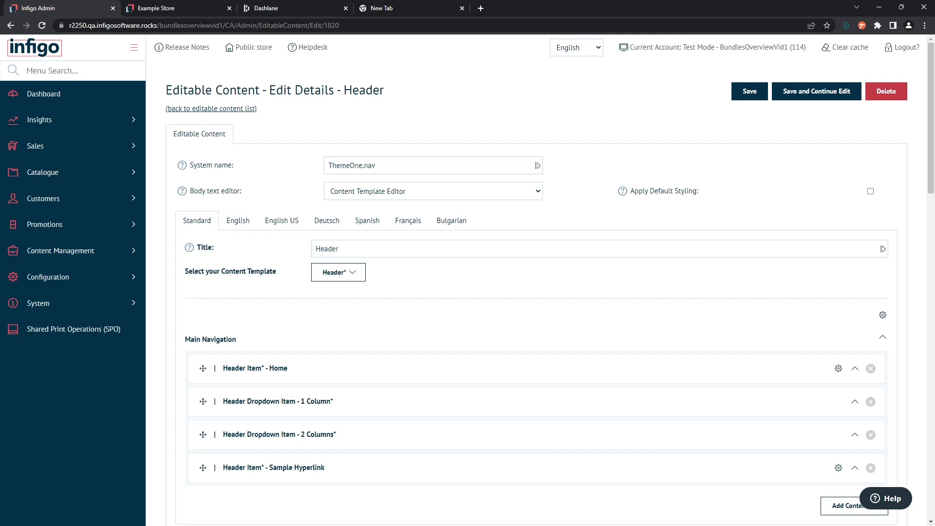
# Switch the Header block's body text editor to Code Mirror Editor and accept the editor change
pyautogui.click(424, 198)
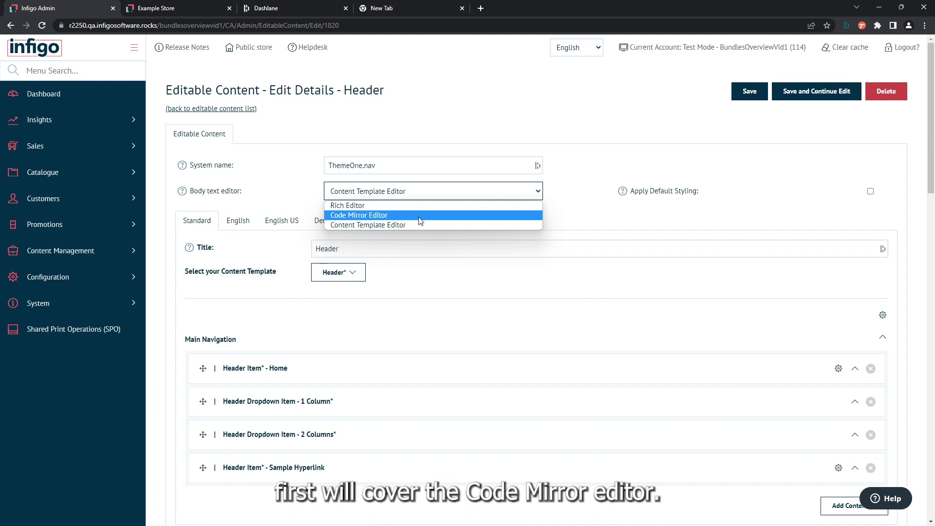
pyautogui.click(448, 217)
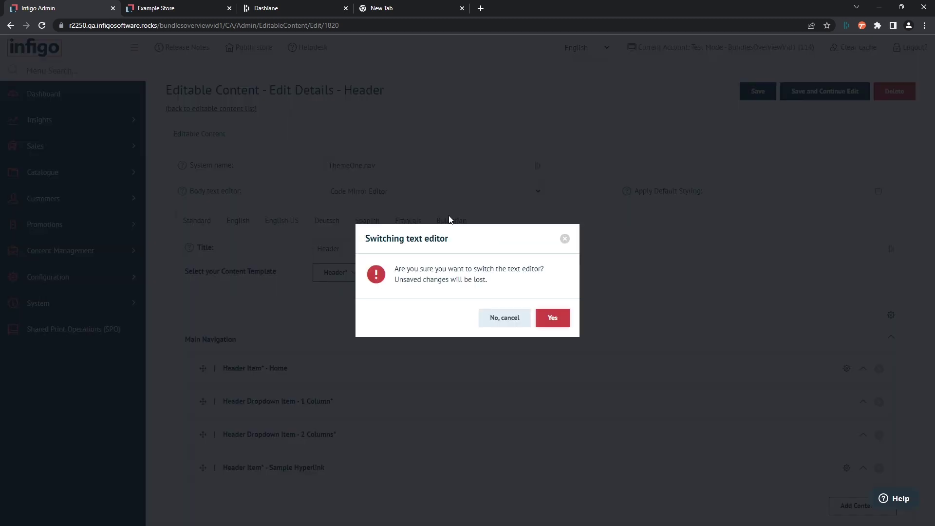
pyautogui.click(554, 317)
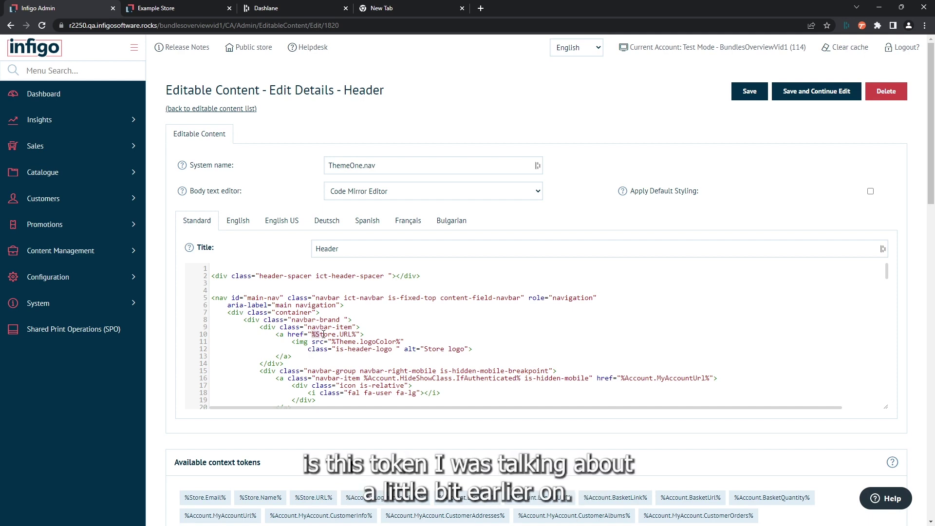
# Append p/001 directly after the %Store.URL% token in the logo link on line 10 of the header code
pyautogui.moveTo(312, 335); pyautogui.dragTo(356, 334)
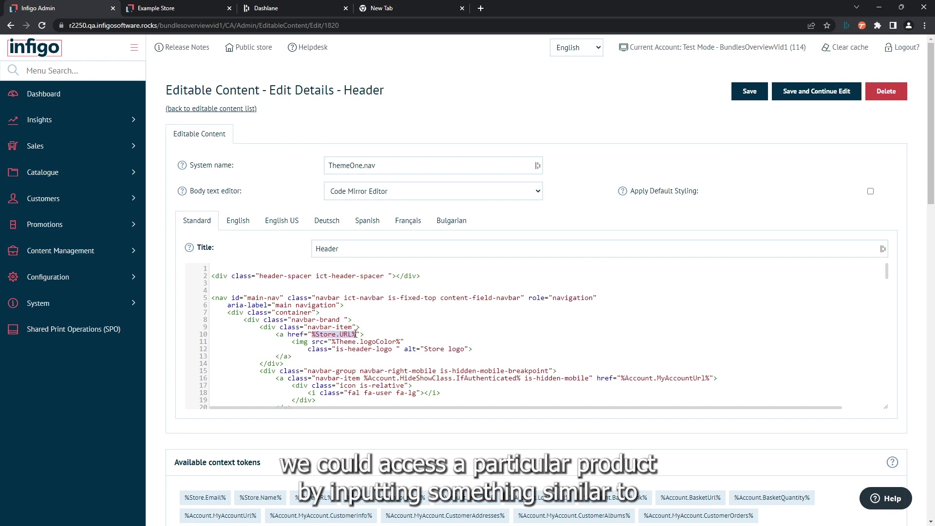
pyautogui.click(356, 335)
pyautogui.write('p')
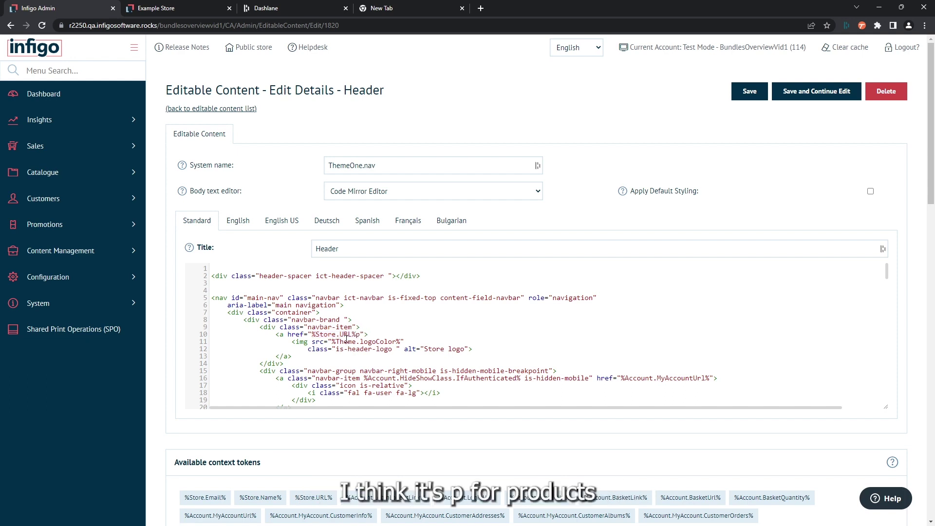
pyautogui.write('/')
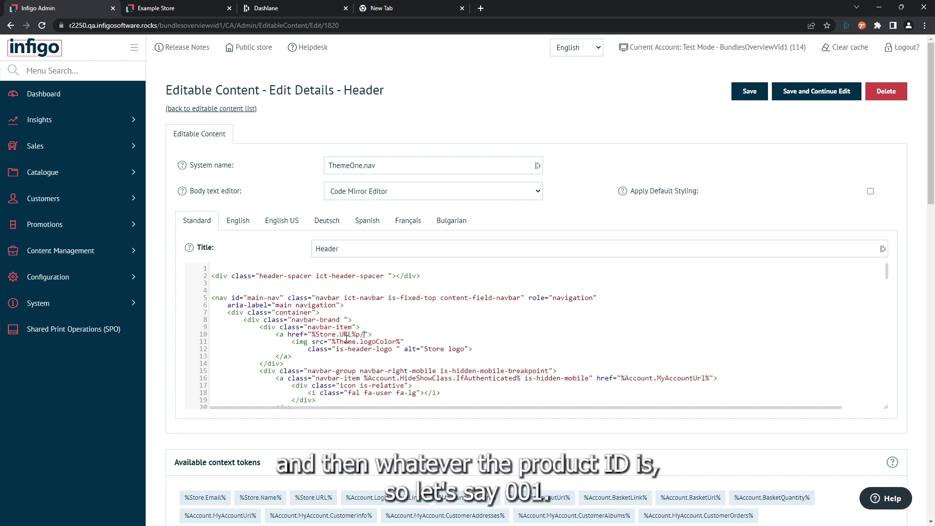
pyautogui.write('001')
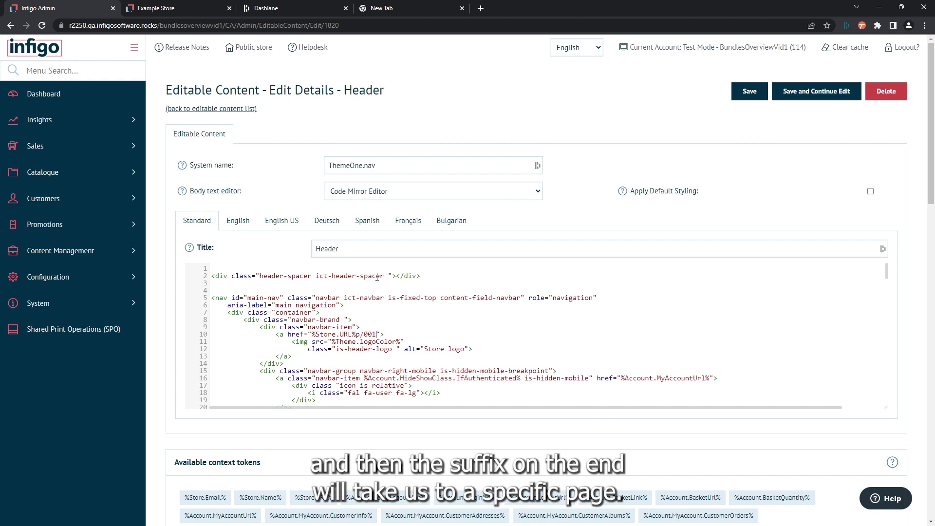
# Remove the p/001 suffix from the logo link so that it ends with the %Store.URL% token
pyautogui.press('BackSpace')
pyautogui.press('BackSpace')
pyautogui.press('BackSpace')
pyautogui.press('BackSpace')
pyautogui.press('BackSpace')
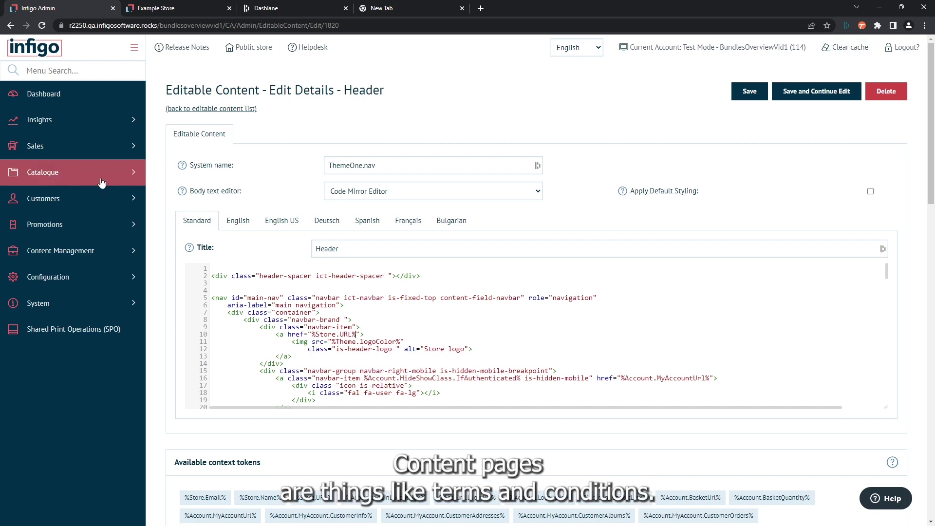
# Open the FAQ content page's details and examine the t/FAQ suffix of its URL
pyautogui.click(116, 256)
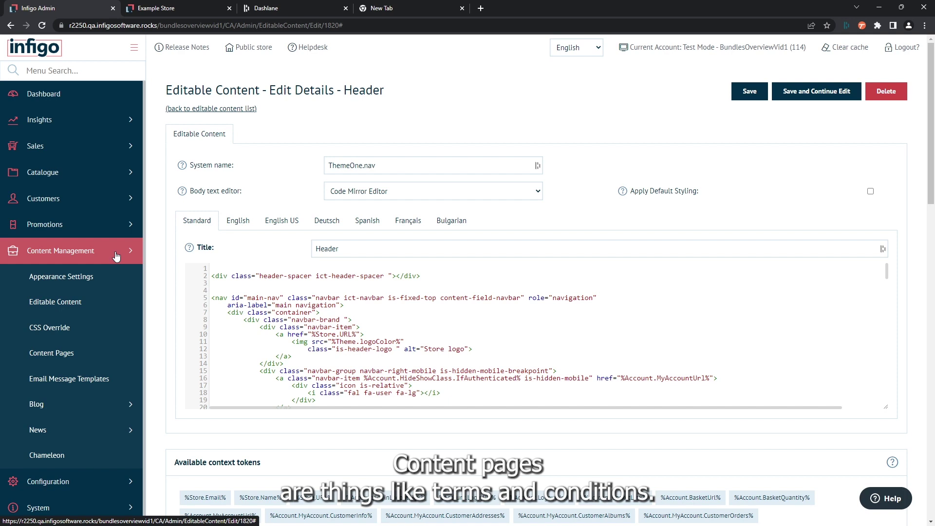
pyautogui.click(96, 353)
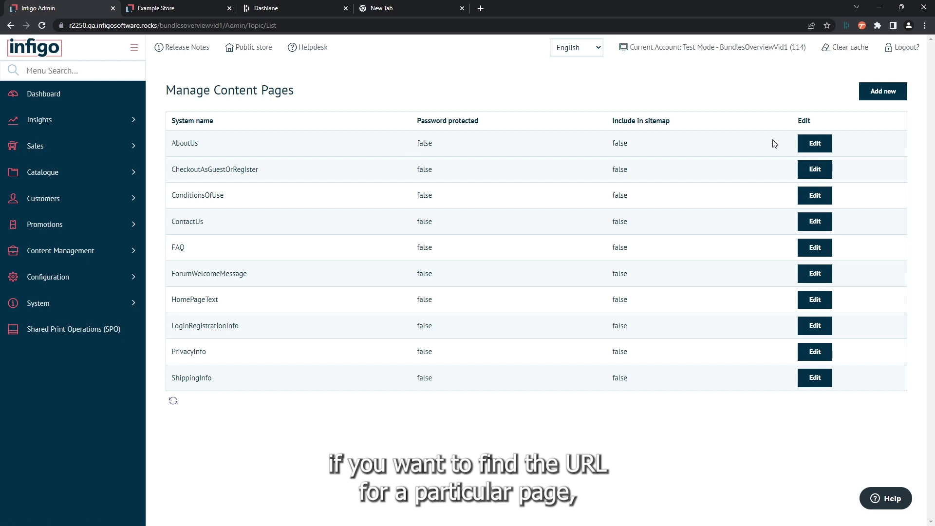
pyautogui.click(816, 249)
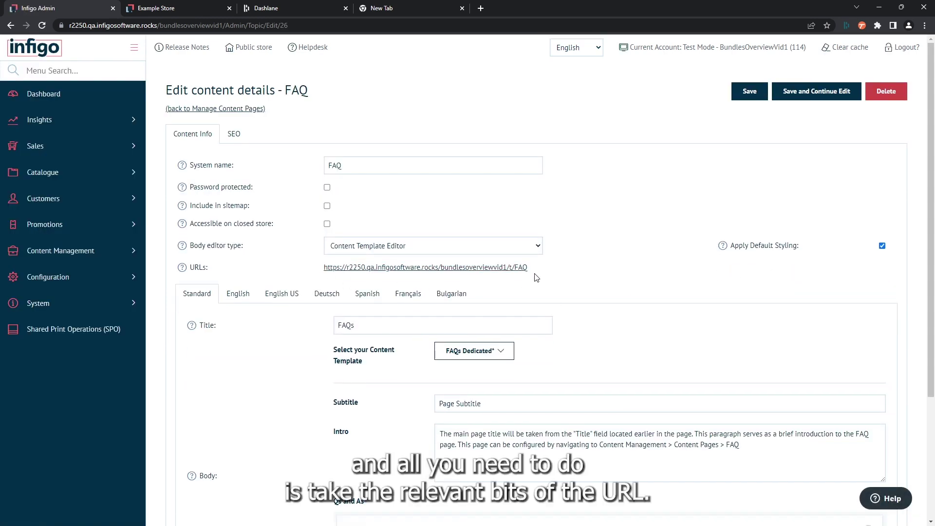
pyautogui.moveTo(536, 276); pyautogui.dragTo(510, 273)
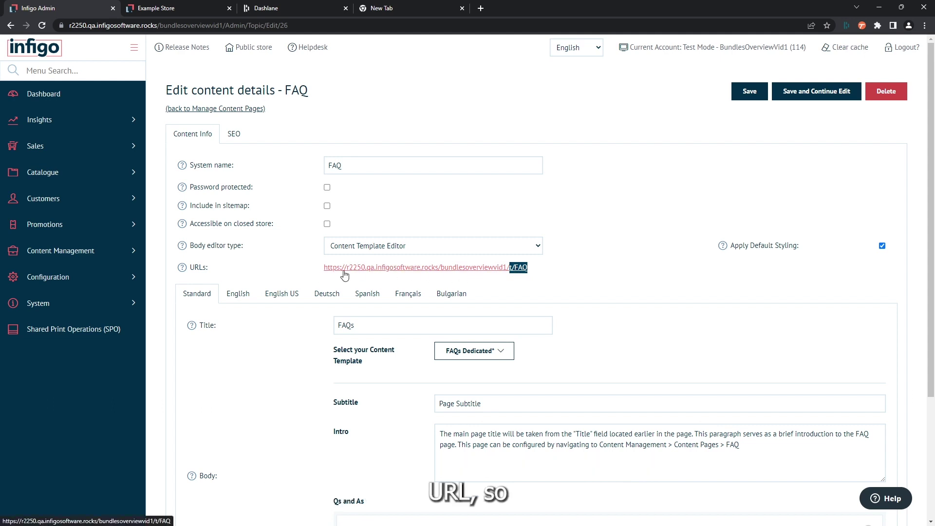
pyautogui.click(569, 276)
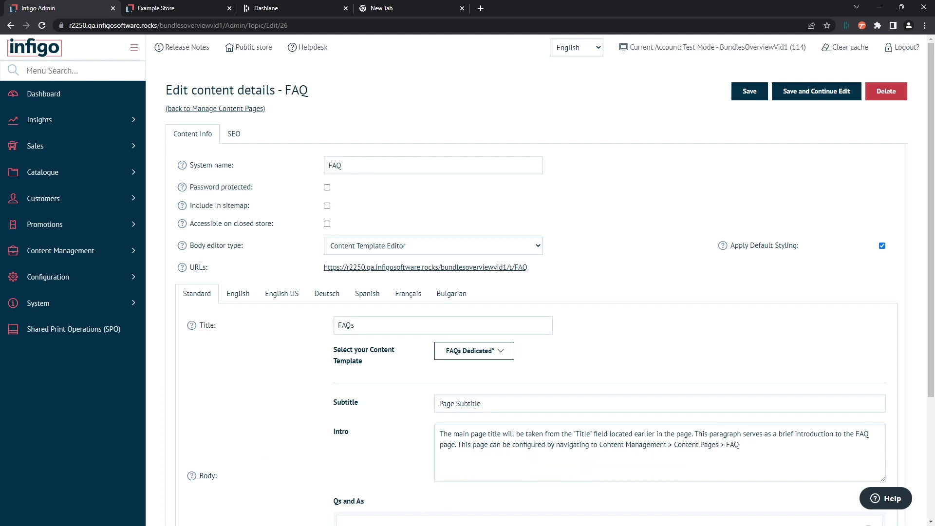
# View Sample Product's storefront page from product management and highlight the p/1864 suffix in its address
pyautogui.click(49, 178)
pyautogui.click(47, 200)
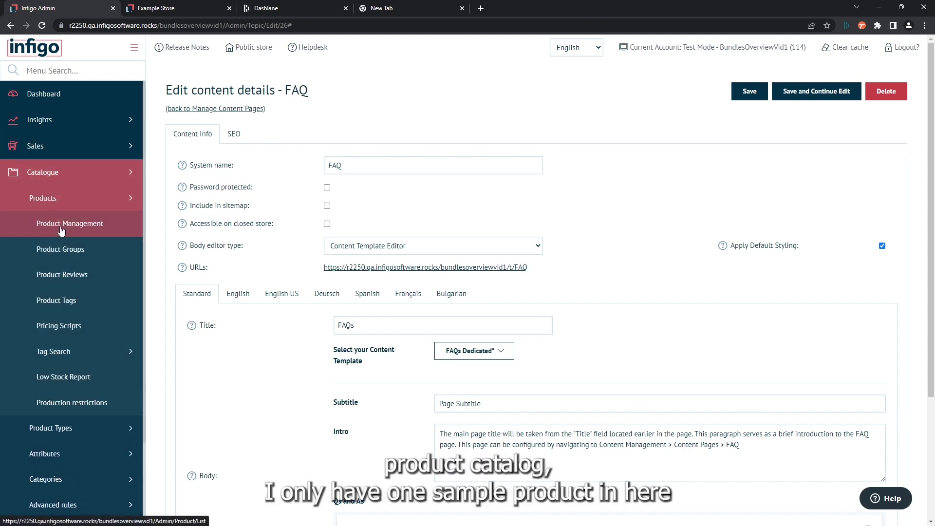
pyautogui.click(79, 226)
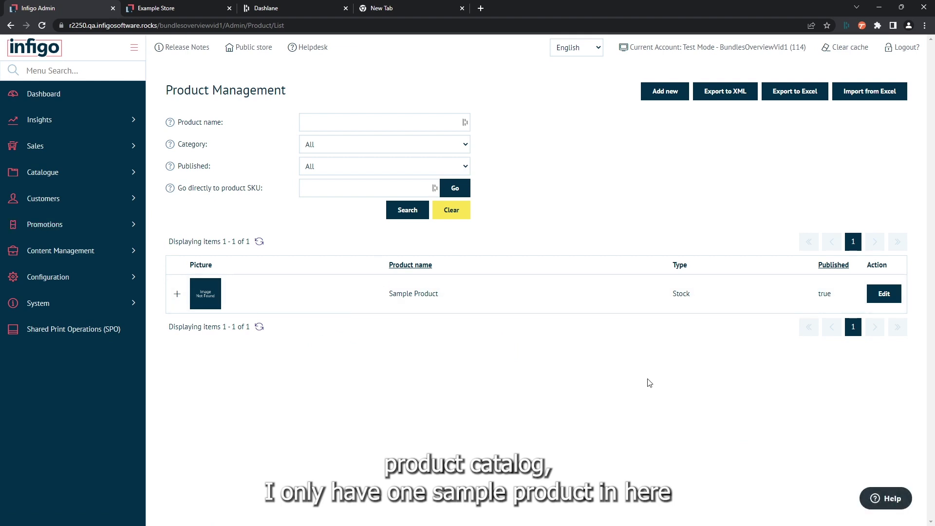
pyautogui.click(880, 296)
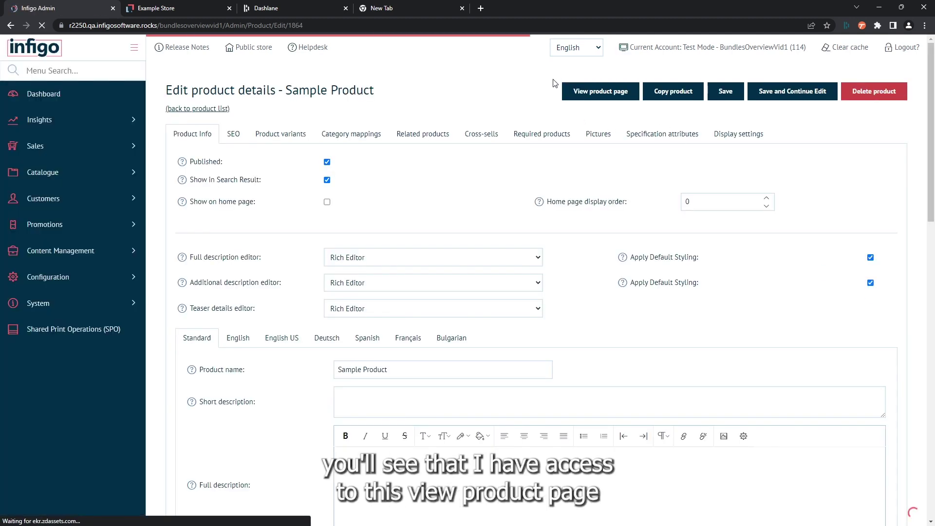
pyautogui.click(590, 93)
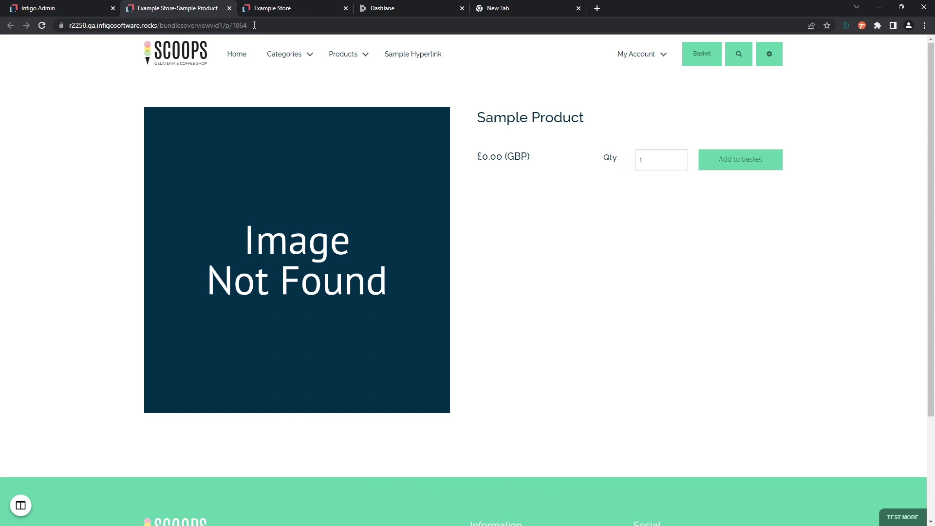
pyautogui.moveTo(254, 25); pyautogui.dragTo(226, 27)
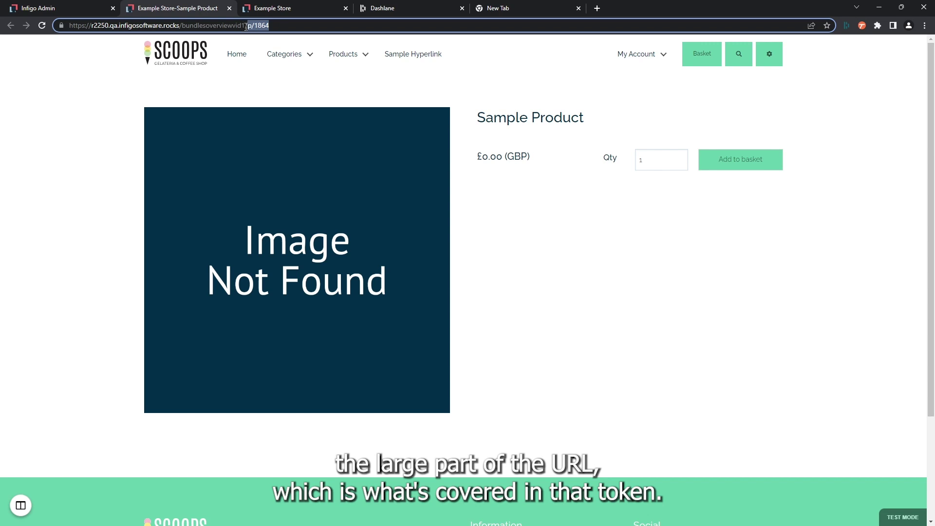
pyautogui.moveTo(282, 26); pyautogui.dragTo(248, 27)
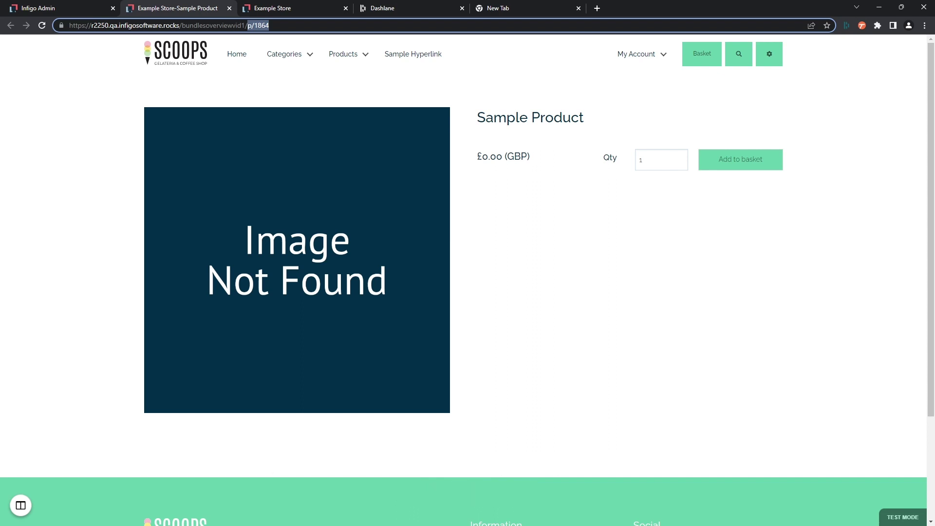
# Return to the Infigo admin site and reopen the Header block in the editable contents
pyautogui.click(64, 5)
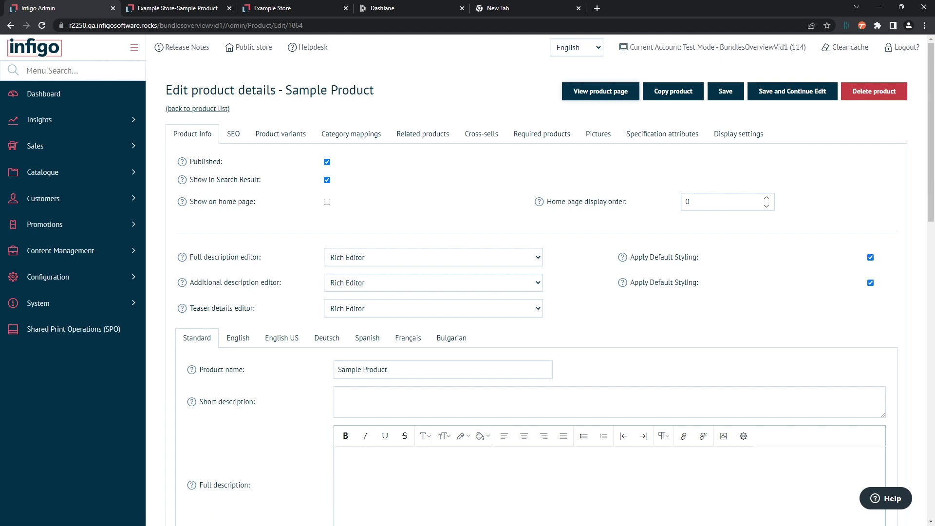
pyautogui.click(102, 254)
pyautogui.click(61, 302)
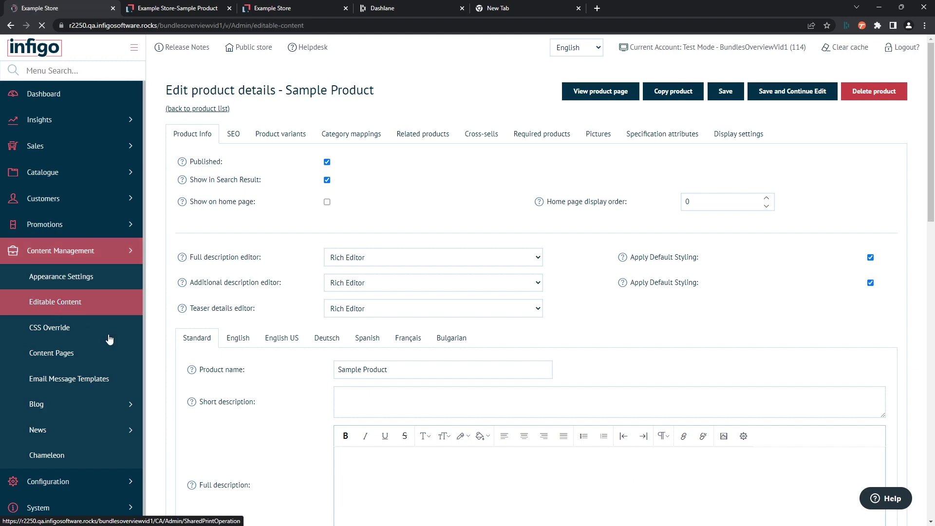
pyautogui.scroll(-3, 308, 245)
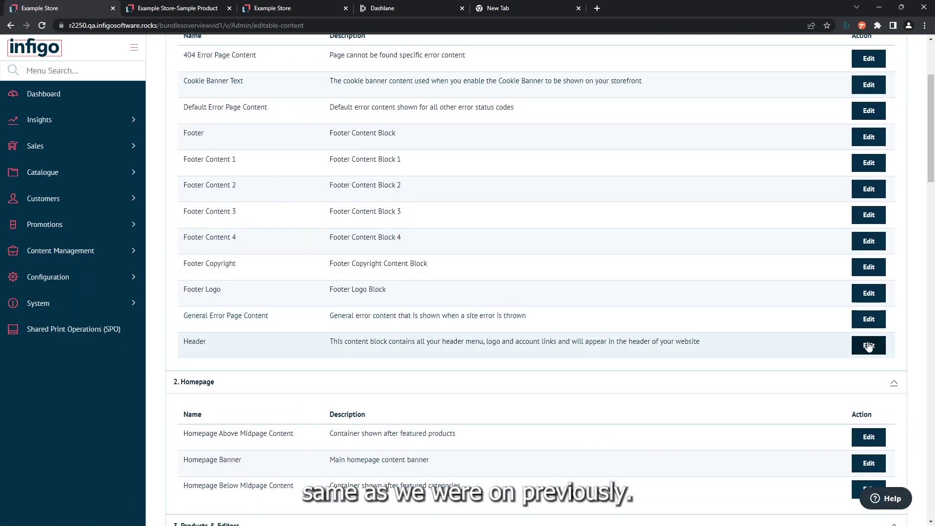
pyautogui.click(869, 346)
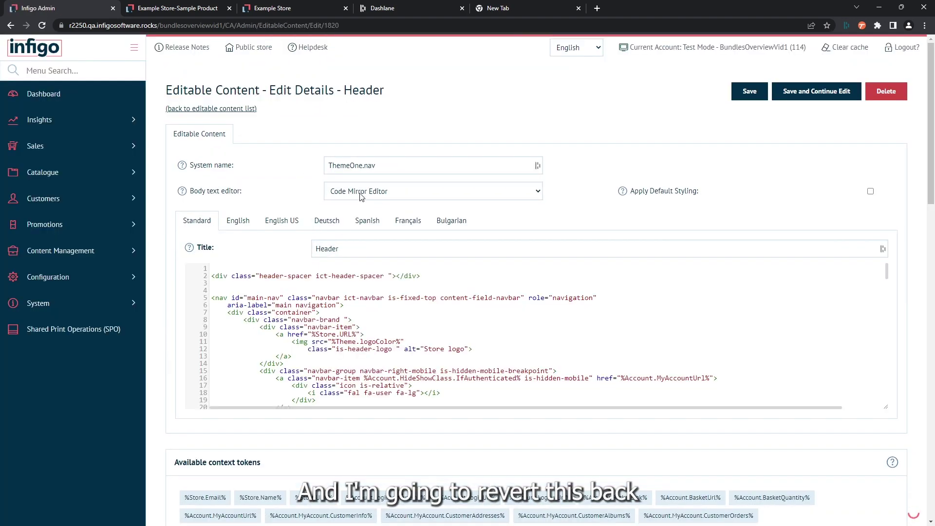
# Set the Header block's body text editor back to Content Template Editor and accept the switch
pyautogui.click(361, 194)
pyautogui.click(356, 224)
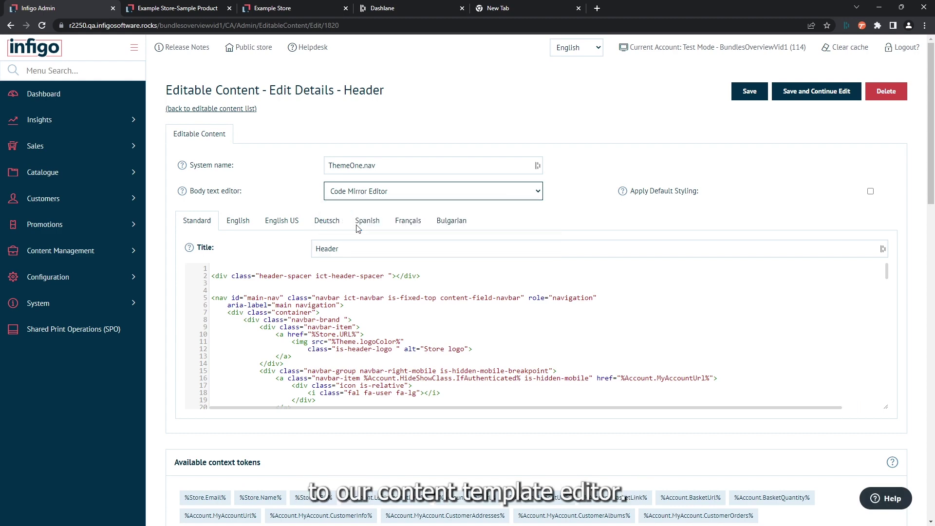
pyautogui.click(552, 318)
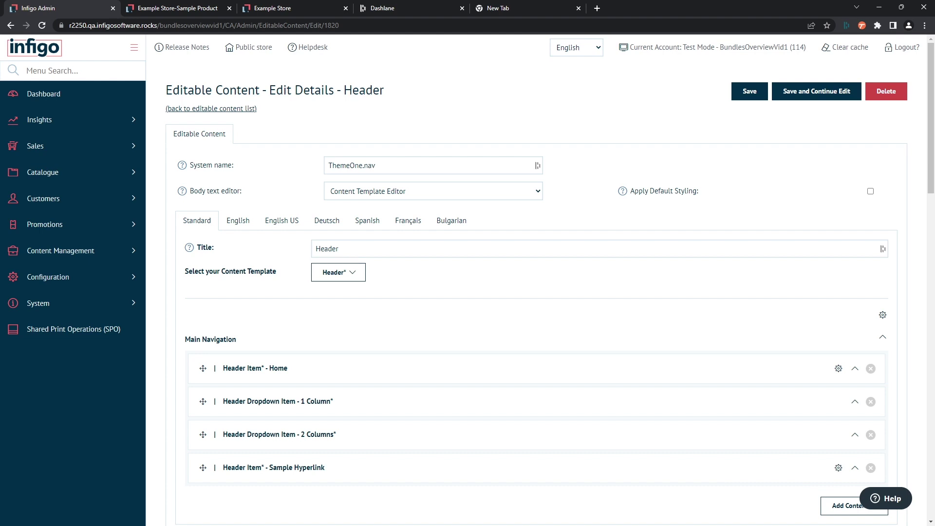
# Add a new Header Item entry to the end of the header's Main Navigation
pyautogui.scroll(-2, 755, 271)
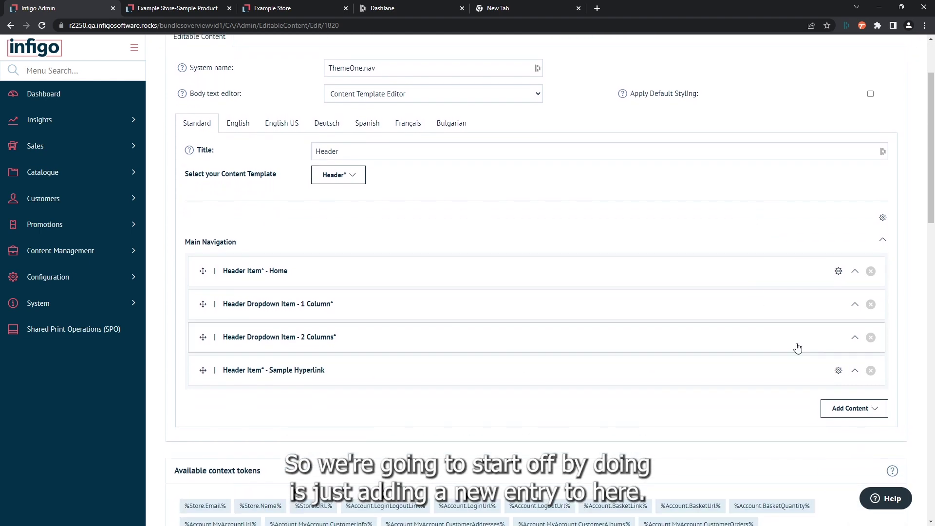
pyautogui.click(849, 412)
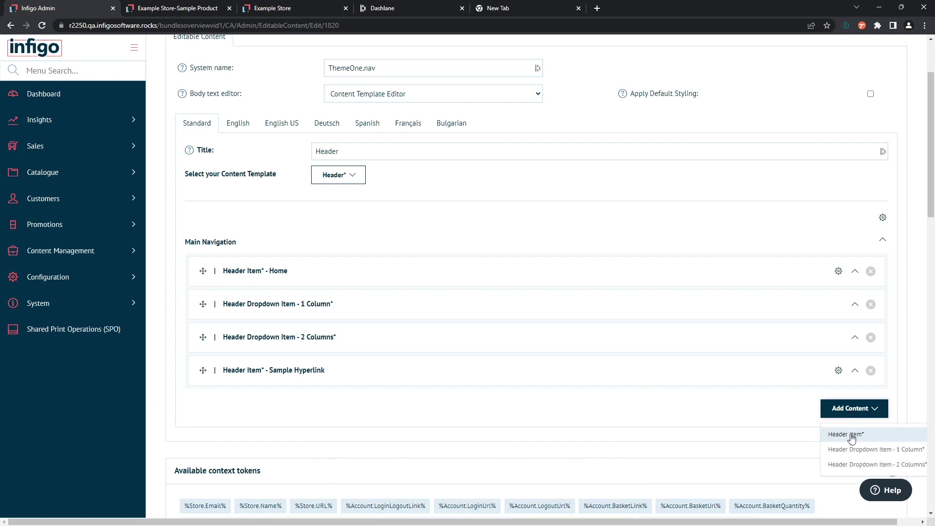
pyautogui.click(851, 438)
pyautogui.click(338, 445)
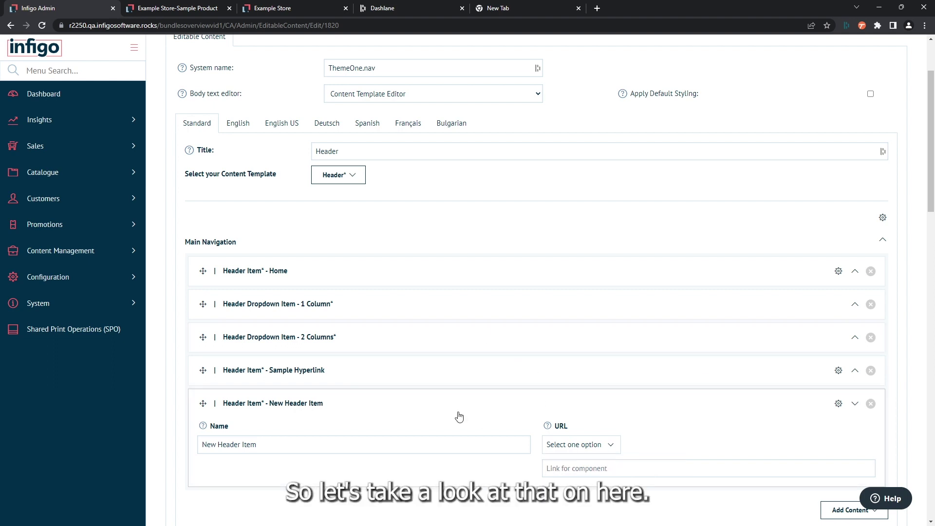
pyautogui.scroll(-1, 458, 419)
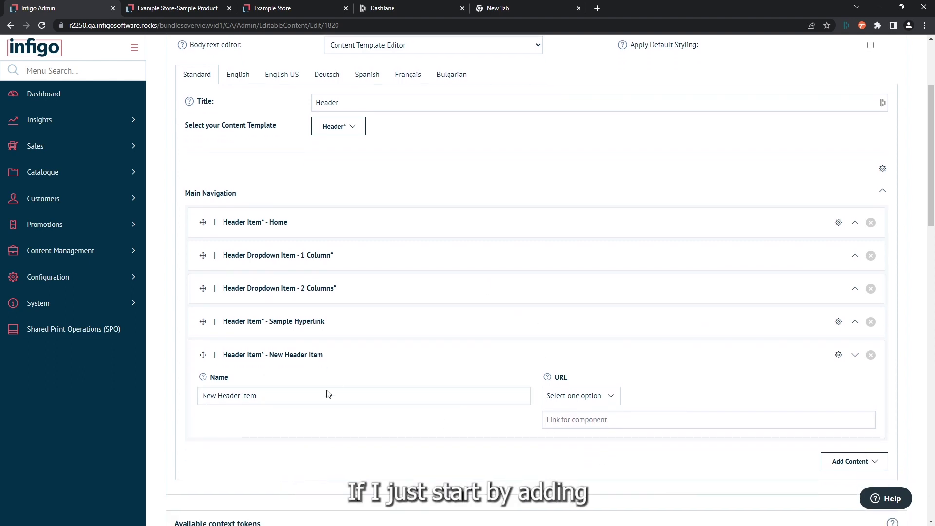
# Rename the new header item in the Main Navigation to Hyperlink
pyautogui.moveTo(299, 397); pyautogui.dragTo(198, 397)
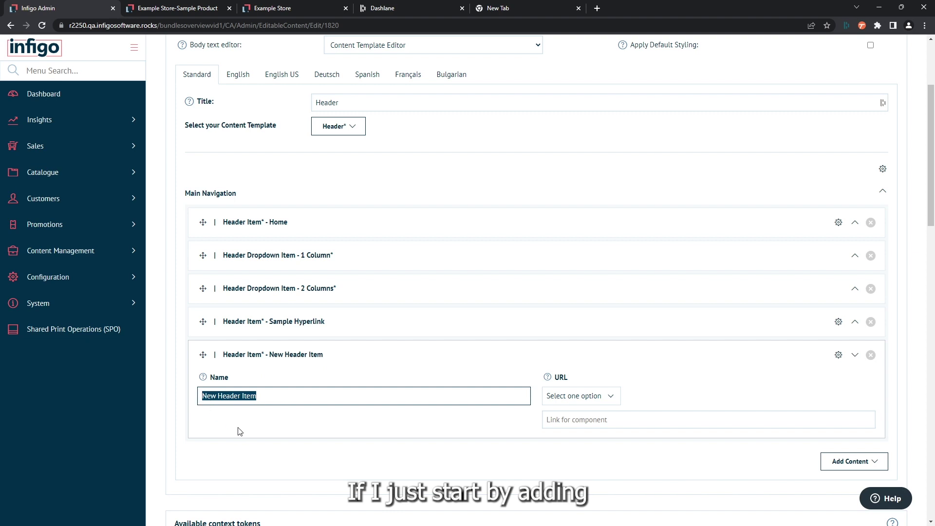
pyautogui.write('Hyperlink')
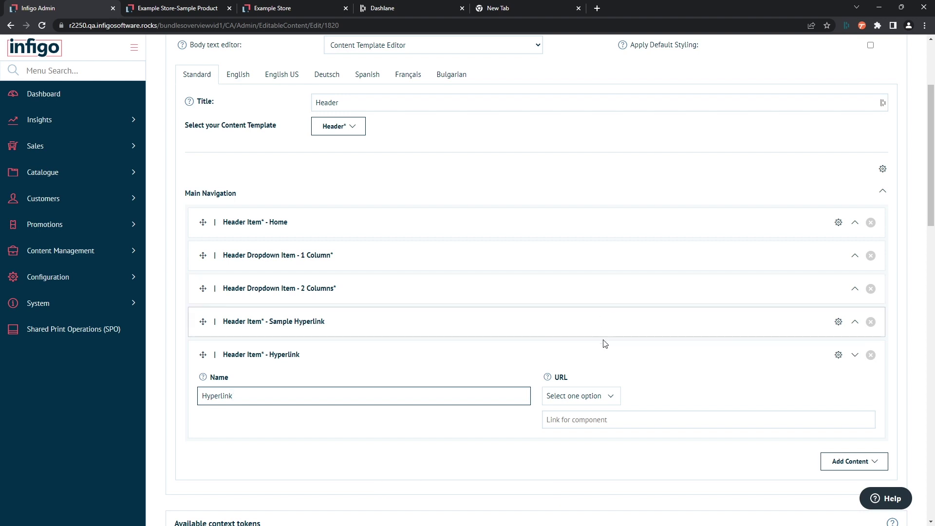
# Set the Hyperlink item's URL target type to Infigo and look through the system pages it offers
pyautogui.scroll(-1, 602, 343)
pyautogui.scroll(-1, 595, 360)
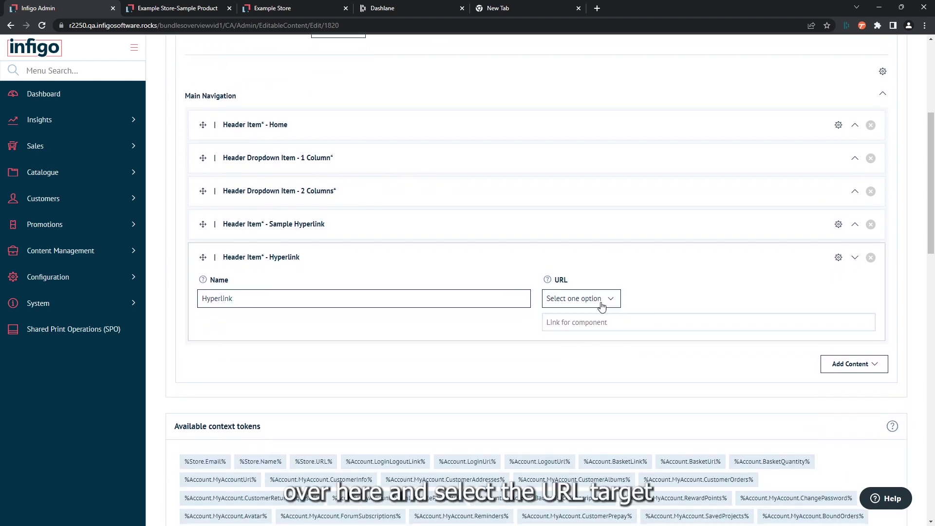
pyautogui.click(574, 304)
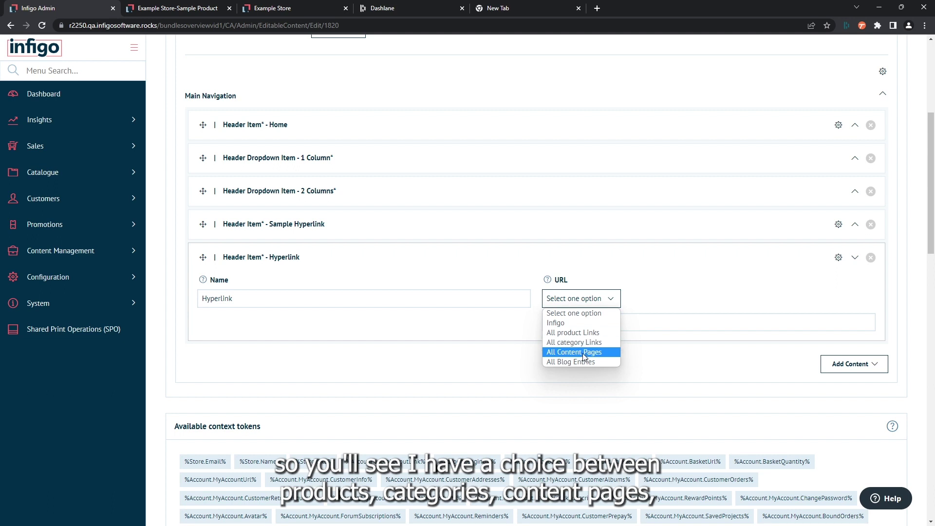
pyautogui.click(583, 324)
pyautogui.click(640, 299)
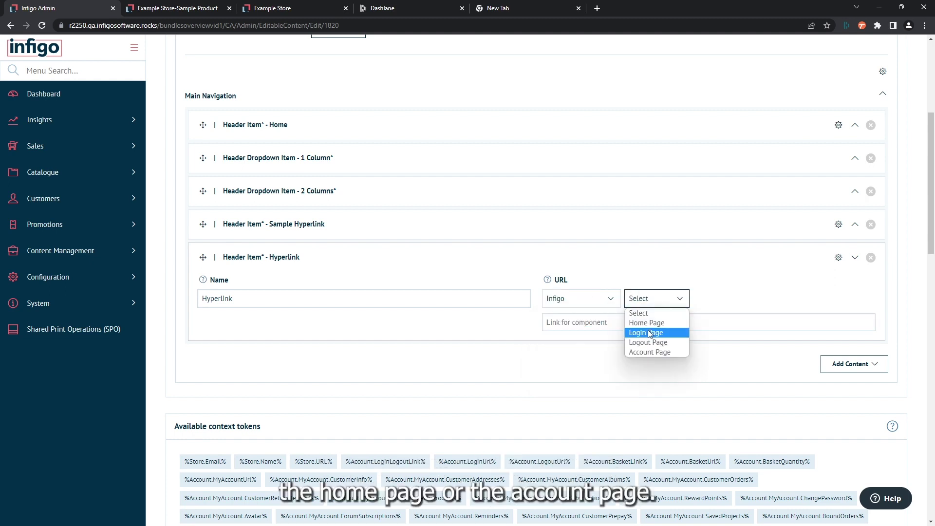
# Switch the Hyperlink item's URL target to All product Links, search for "sa" and choose Sample Product as the link
pyautogui.click(581, 306)
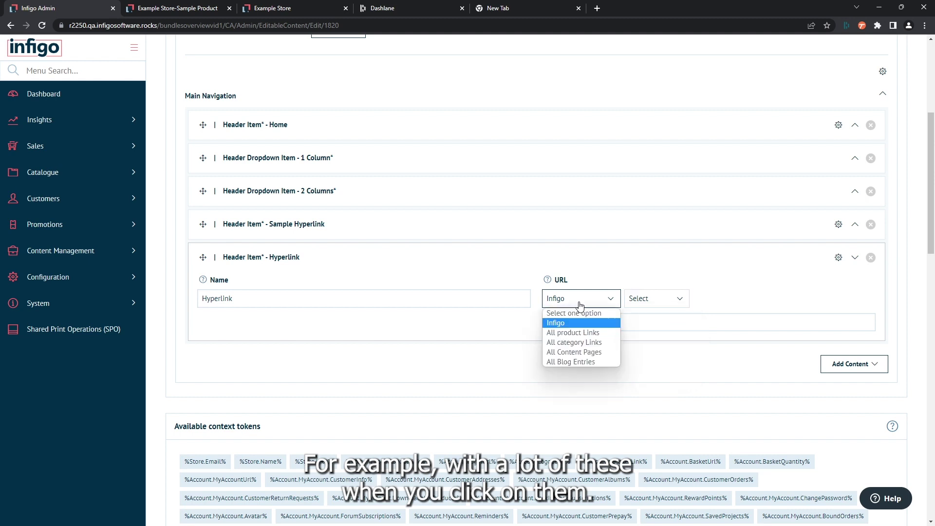
pyautogui.click(574, 336)
pyautogui.click(648, 305)
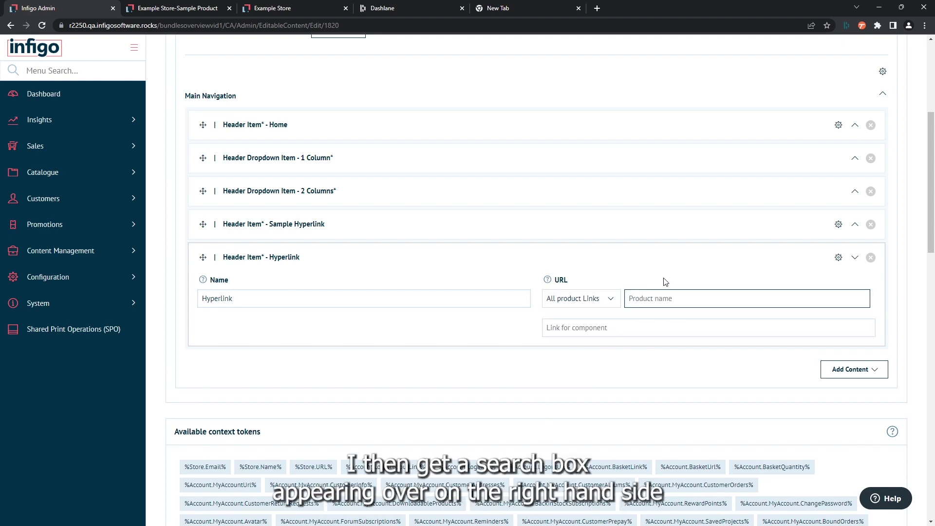
pyautogui.scroll(-1, 658, 298)
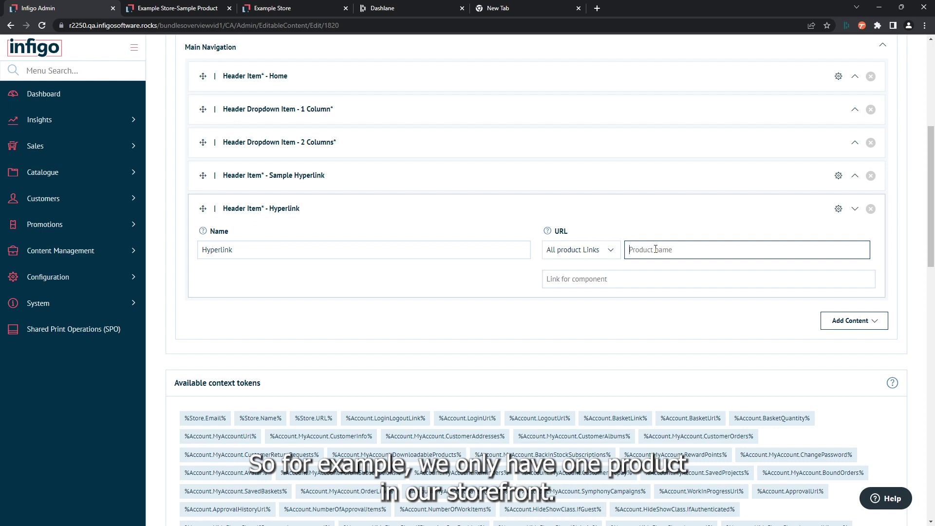
pyautogui.write('sa')
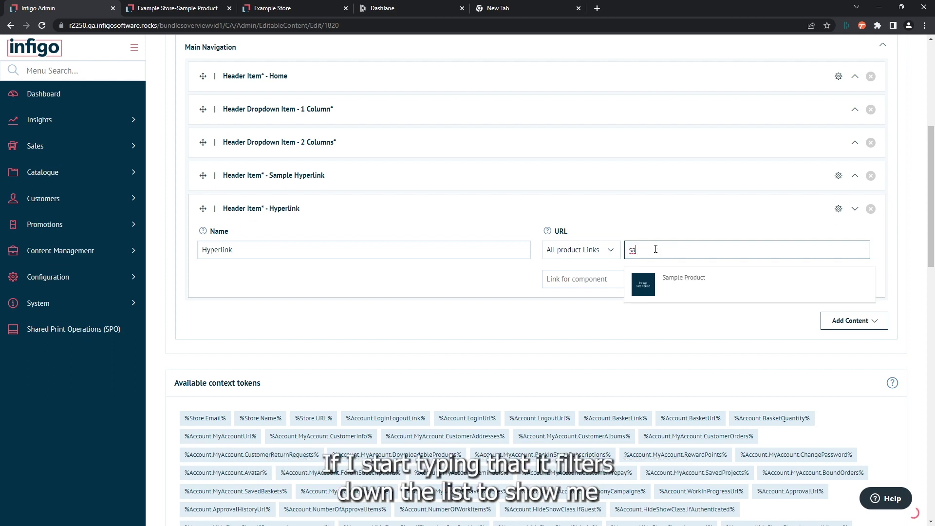
pyautogui.click(669, 286)
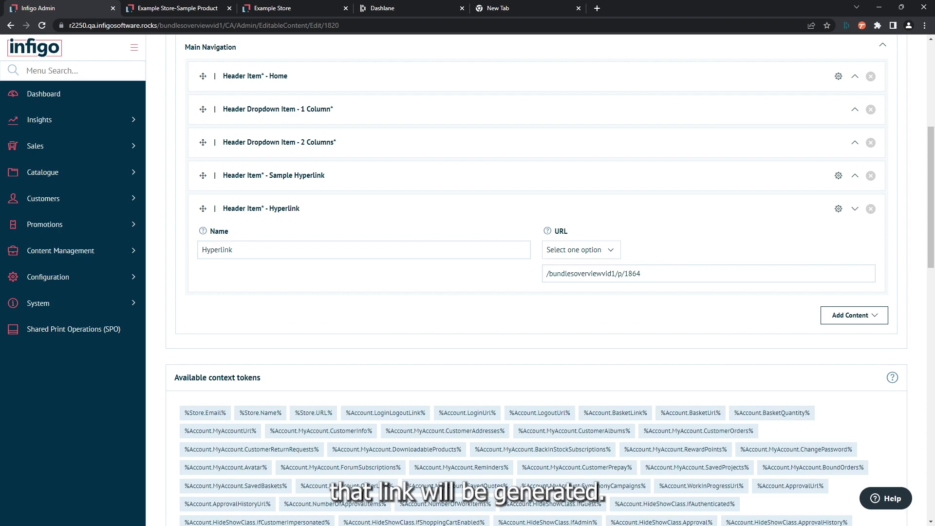
# Save the Header block while keeping it open for editing, and test the Hyperlink navigation item on the public store
pyautogui.scroll(6, 726, 356)
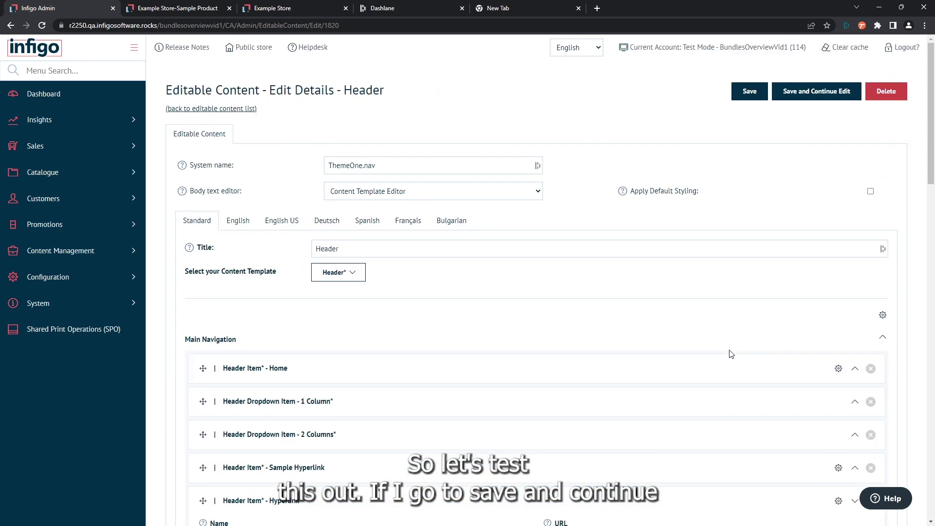
pyautogui.click(802, 95)
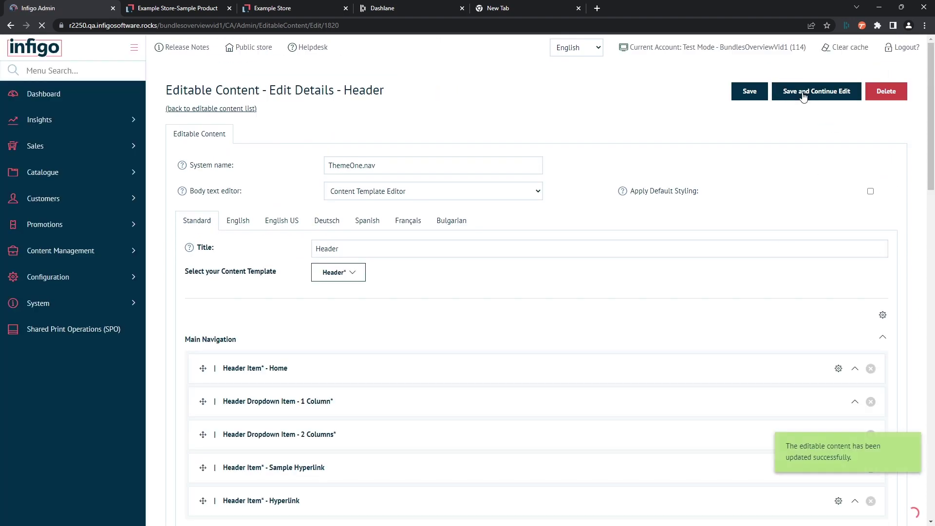
pyautogui.click(249, 47)
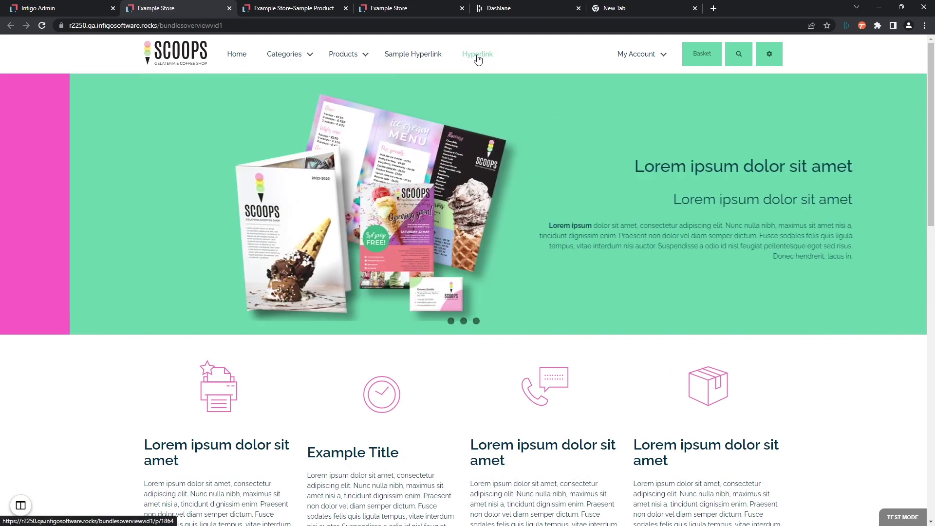
pyautogui.click(478, 59)
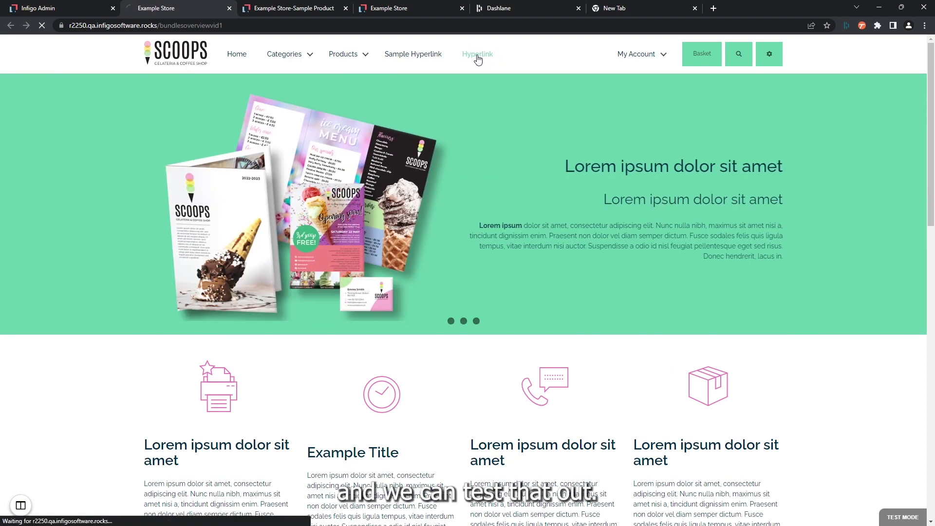